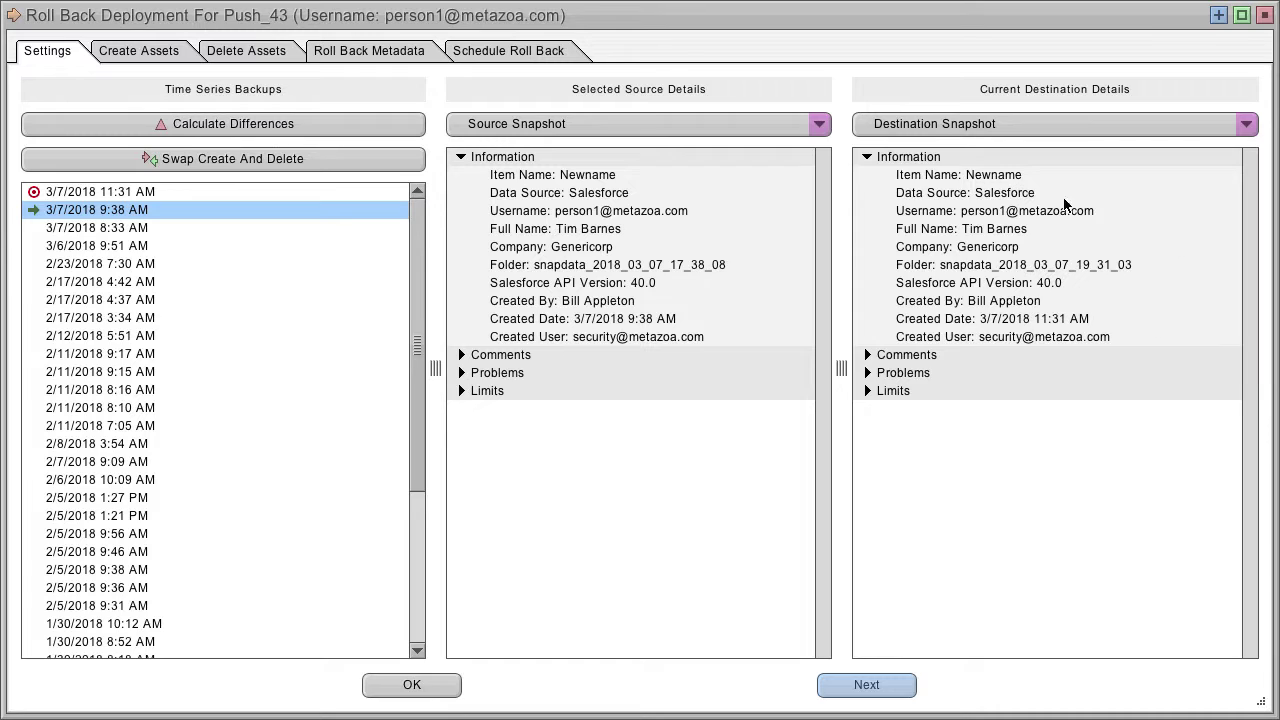
# Step: Check the destination detail options and show the deployment history for the selected source snapshot
pyautogui.click(959, 127)
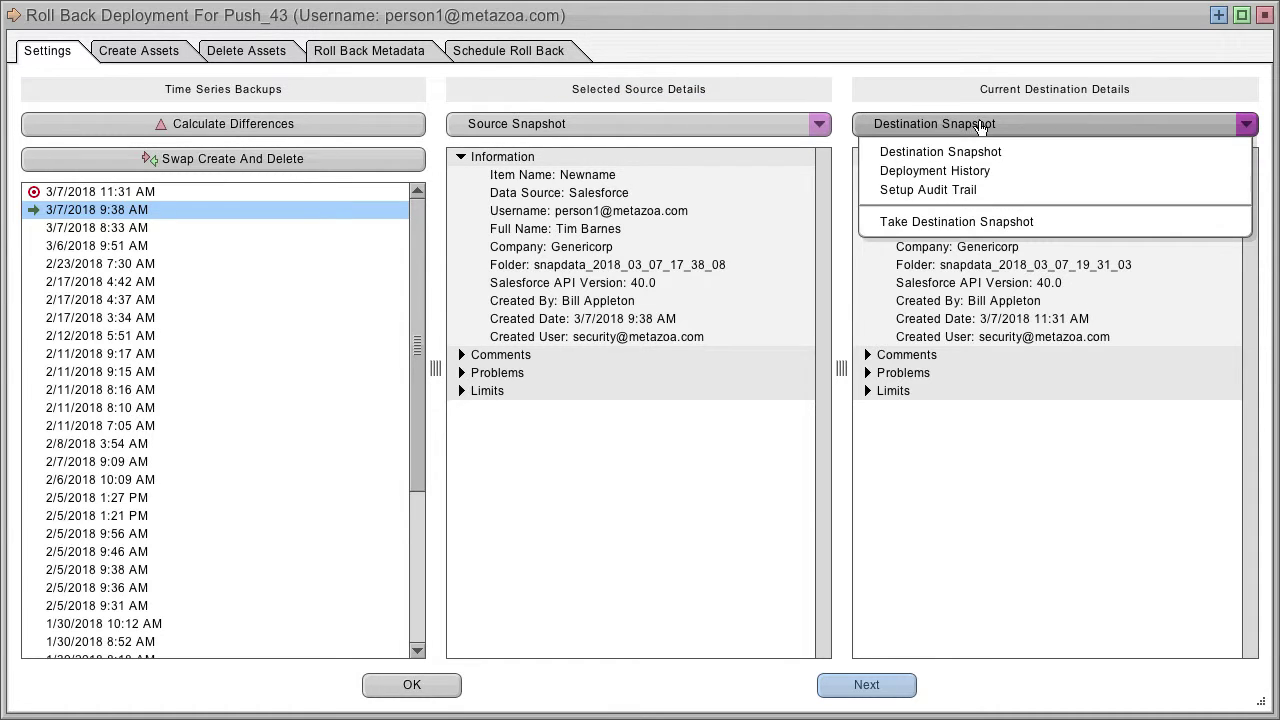
pyautogui.click(980, 125)
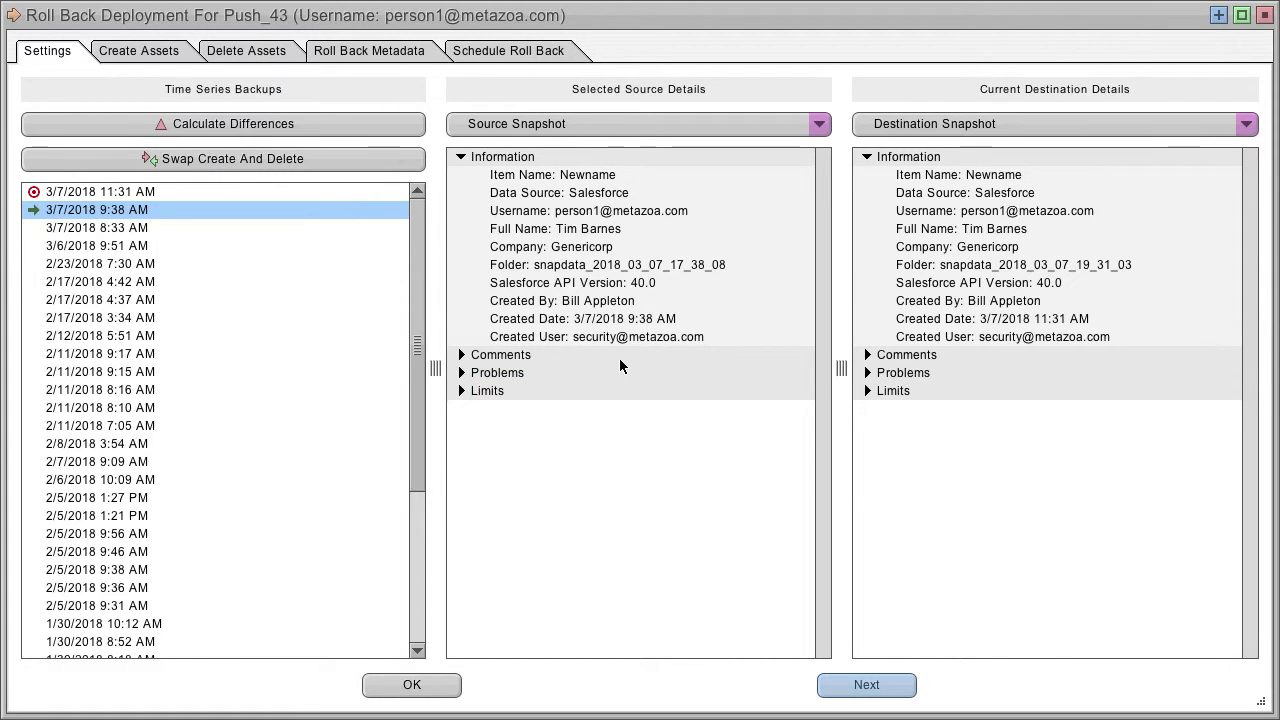
pyautogui.click(593, 125)
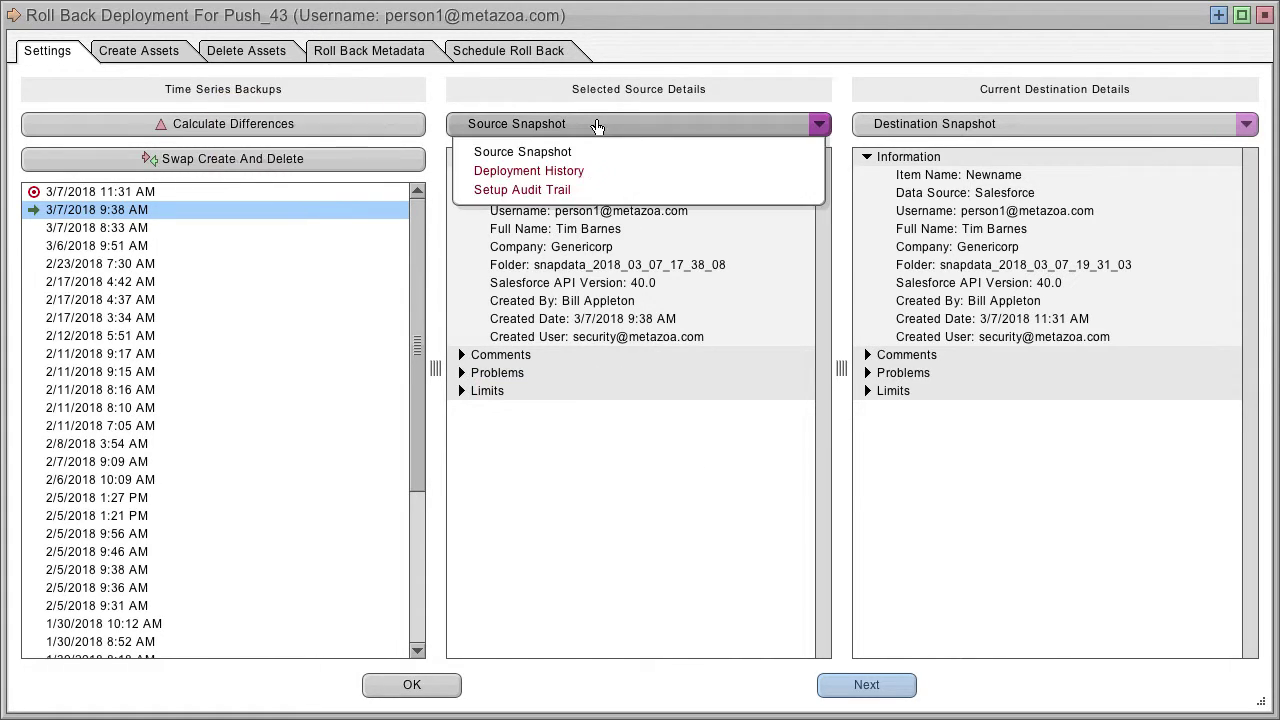
pyautogui.click(578, 171)
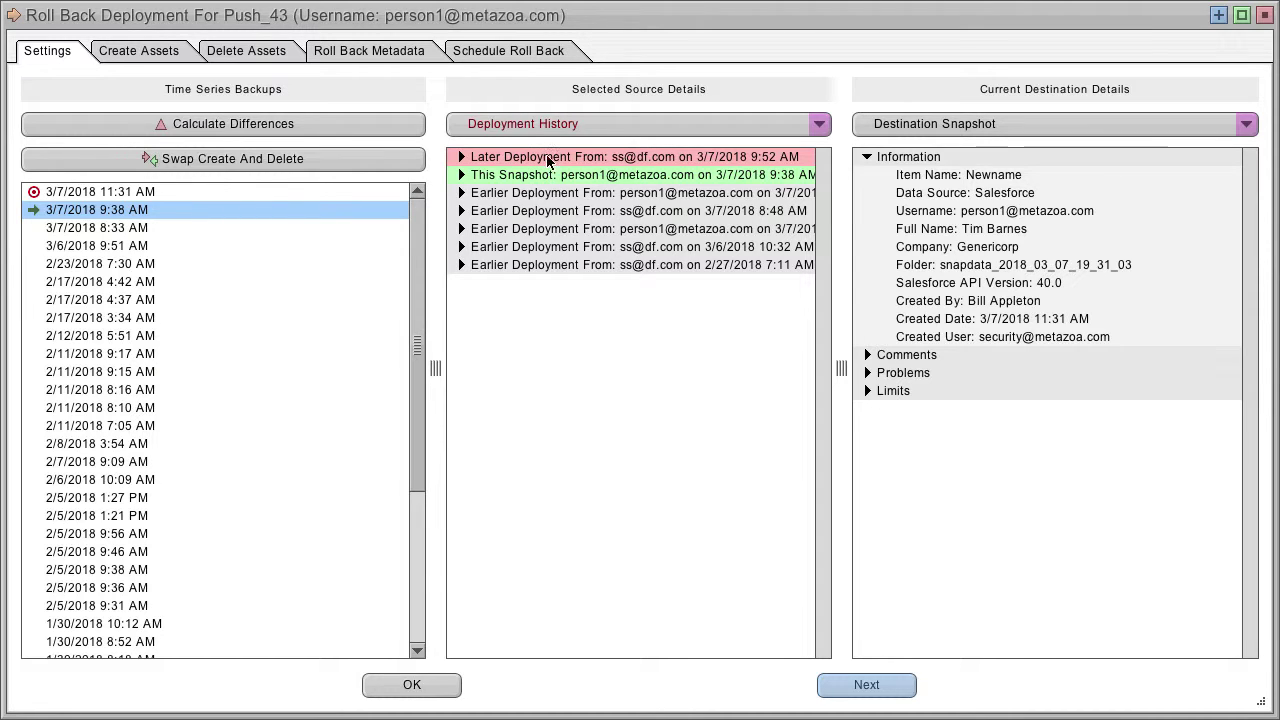
# Step: Compare the deployment history relative to the 3/7/2018 8:33 AM, 3/6/2018 9:51 AM and 2/23/2018 7:30 AM backups
pyautogui.moveTo(106, 272)
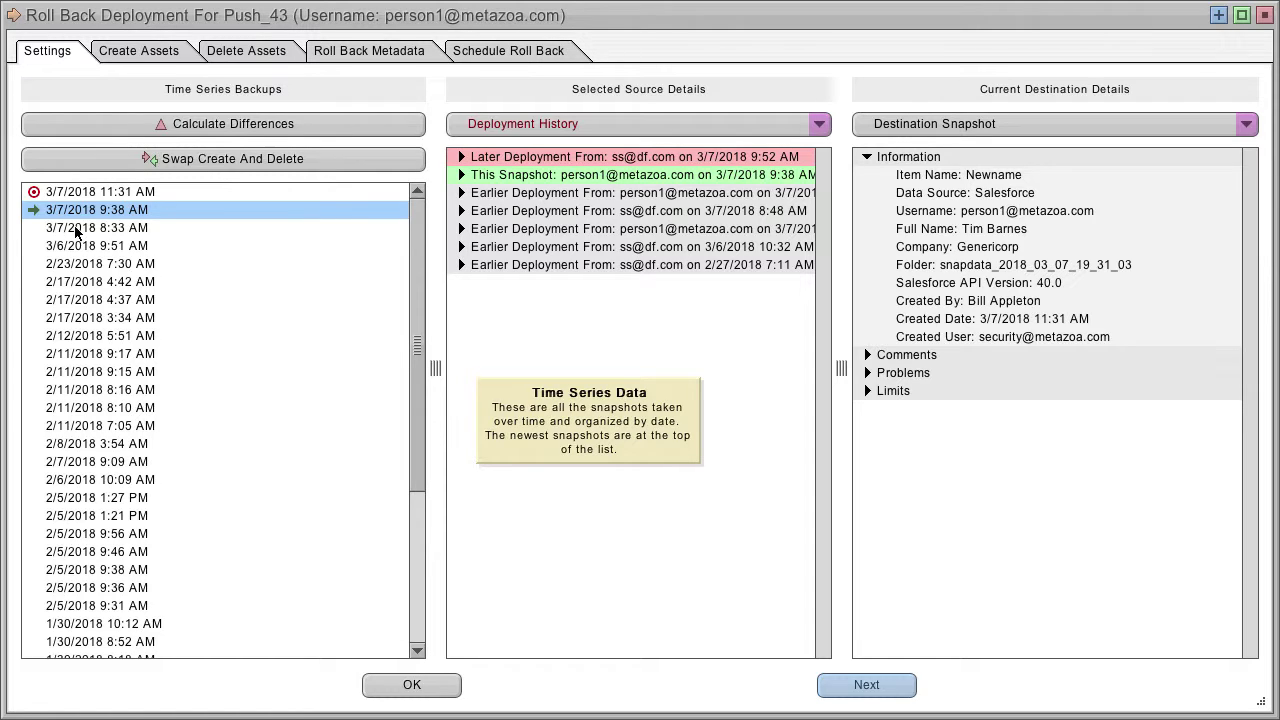
pyautogui.click(72, 229)
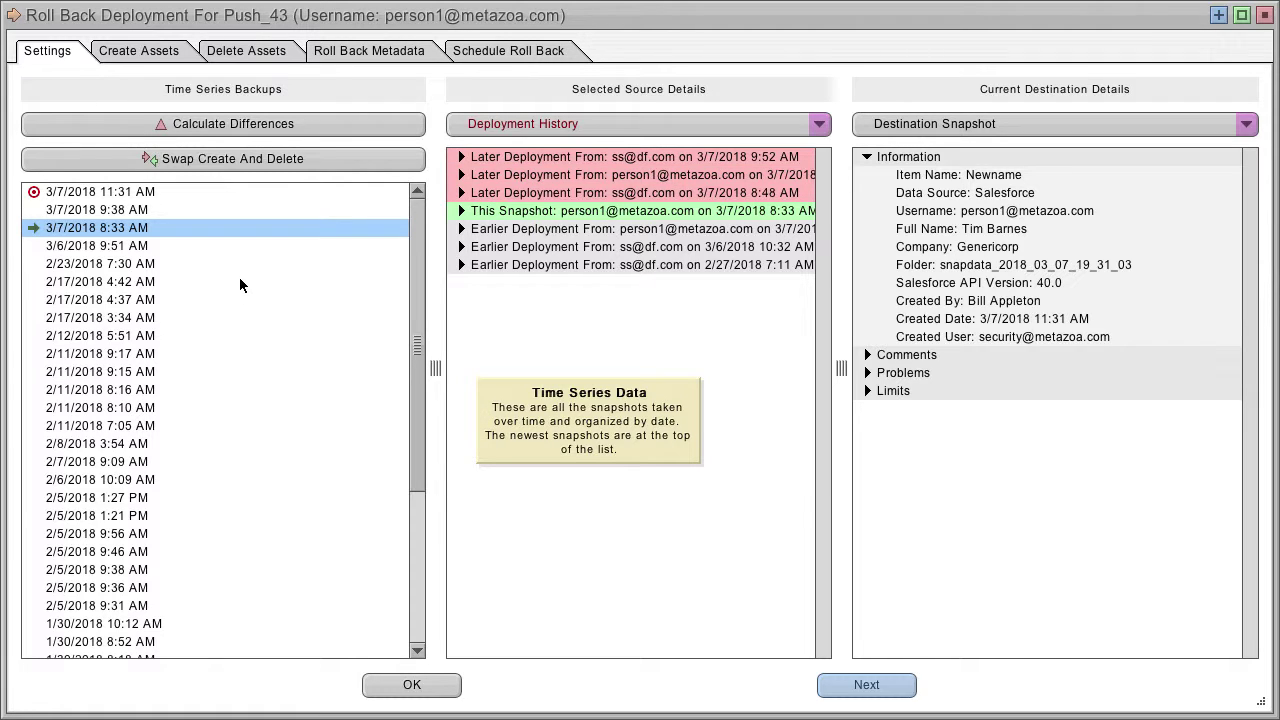
pyautogui.click(88, 248)
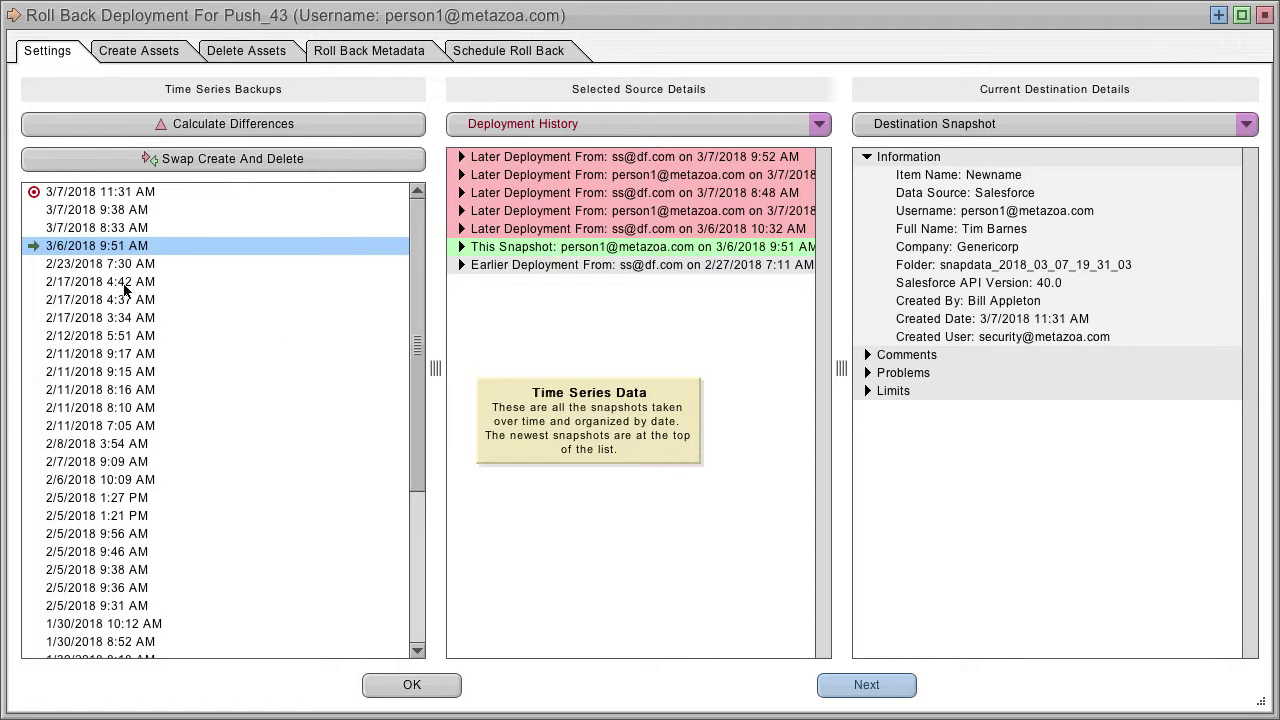
pyautogui.click(84, 265)
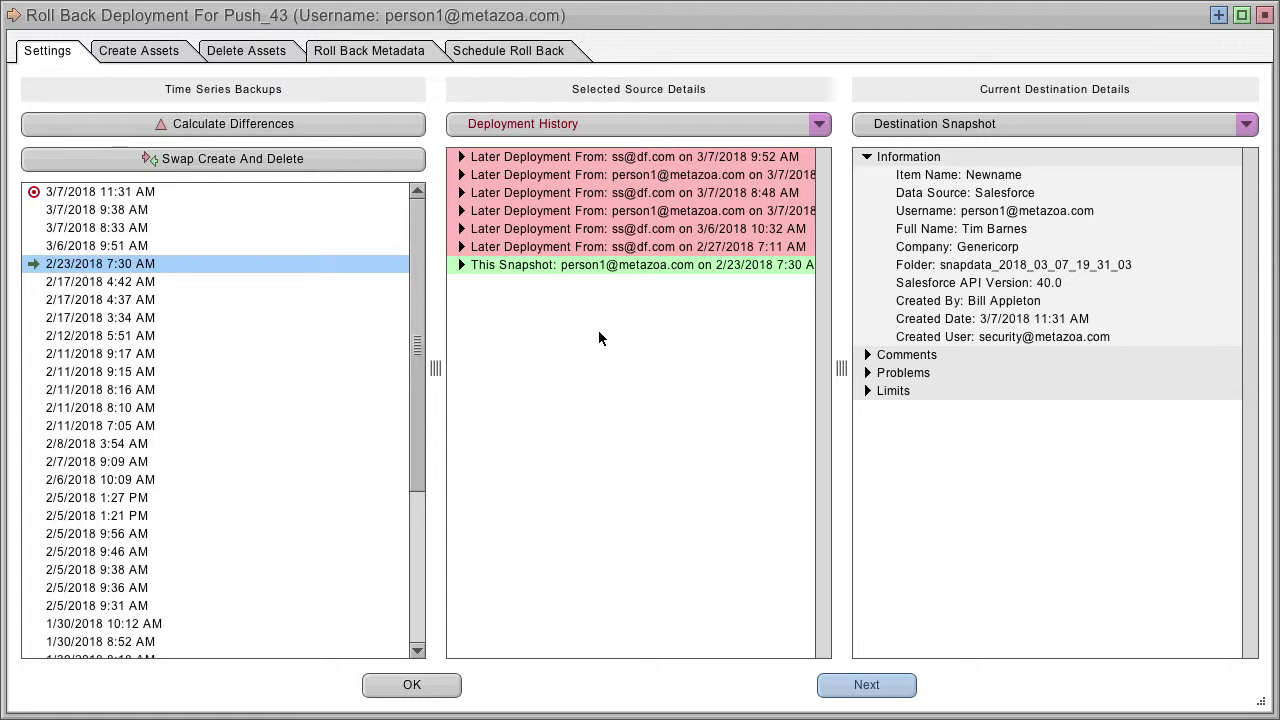
# Step: Examine the later deployments of 2/27/2018, 3/6/2018 and 3/7/2018 9:52 AM, including the assets in their job lists
pyautogui.click(461, 247)
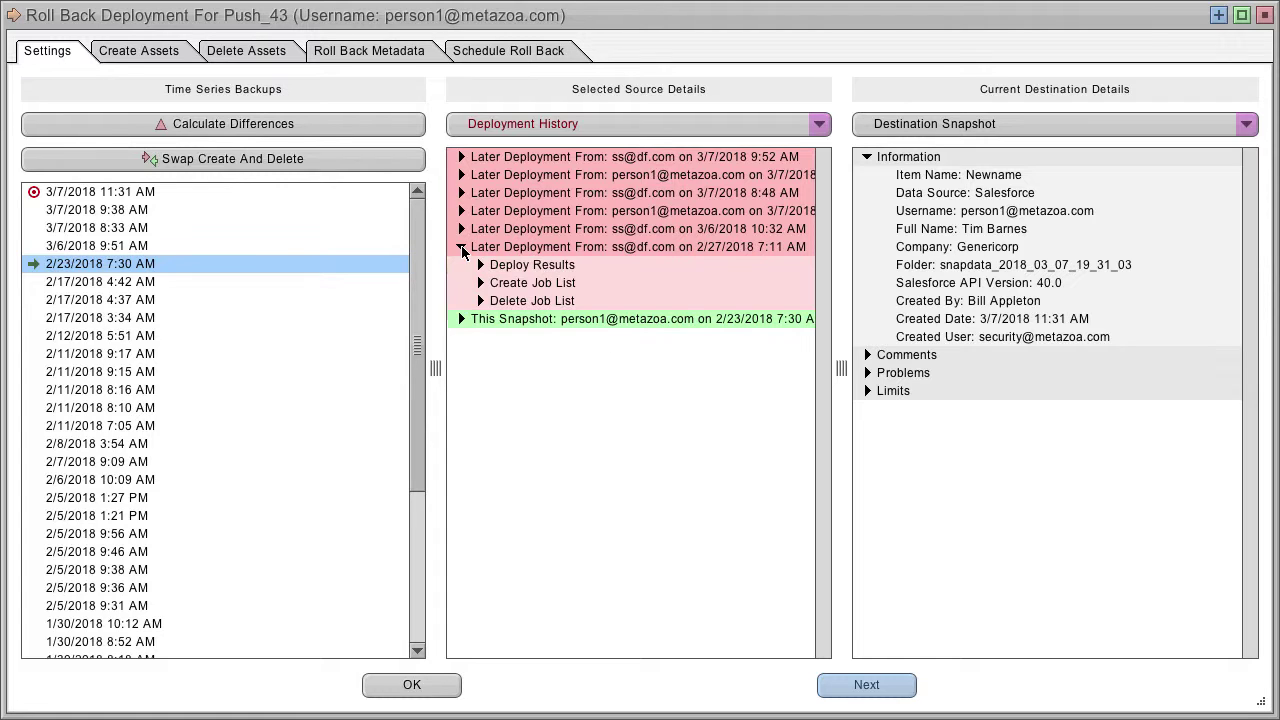
pyautogui.click(481, 300)
pyautogui.click(482, 278)
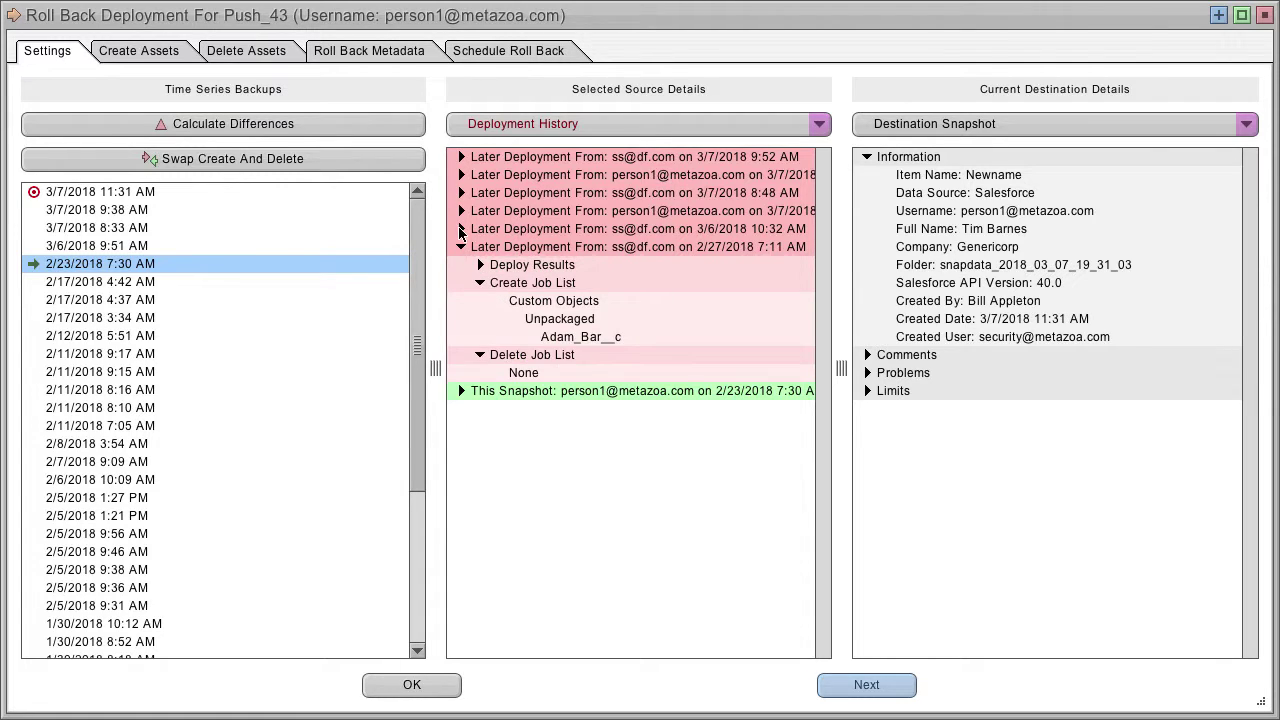
pyautogui.click(461, 229)
pyautogui.click(480, 265)
pyautogui.click(480, 265)
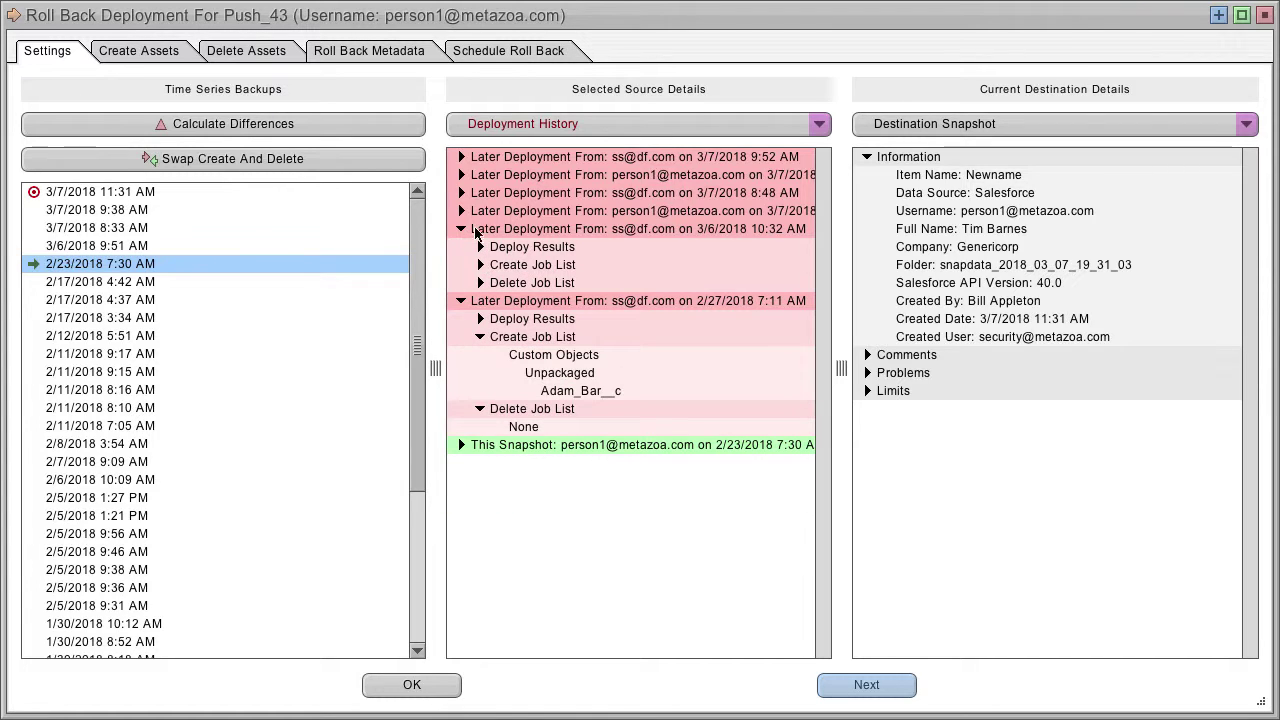
pyautogui.click(462, 157)
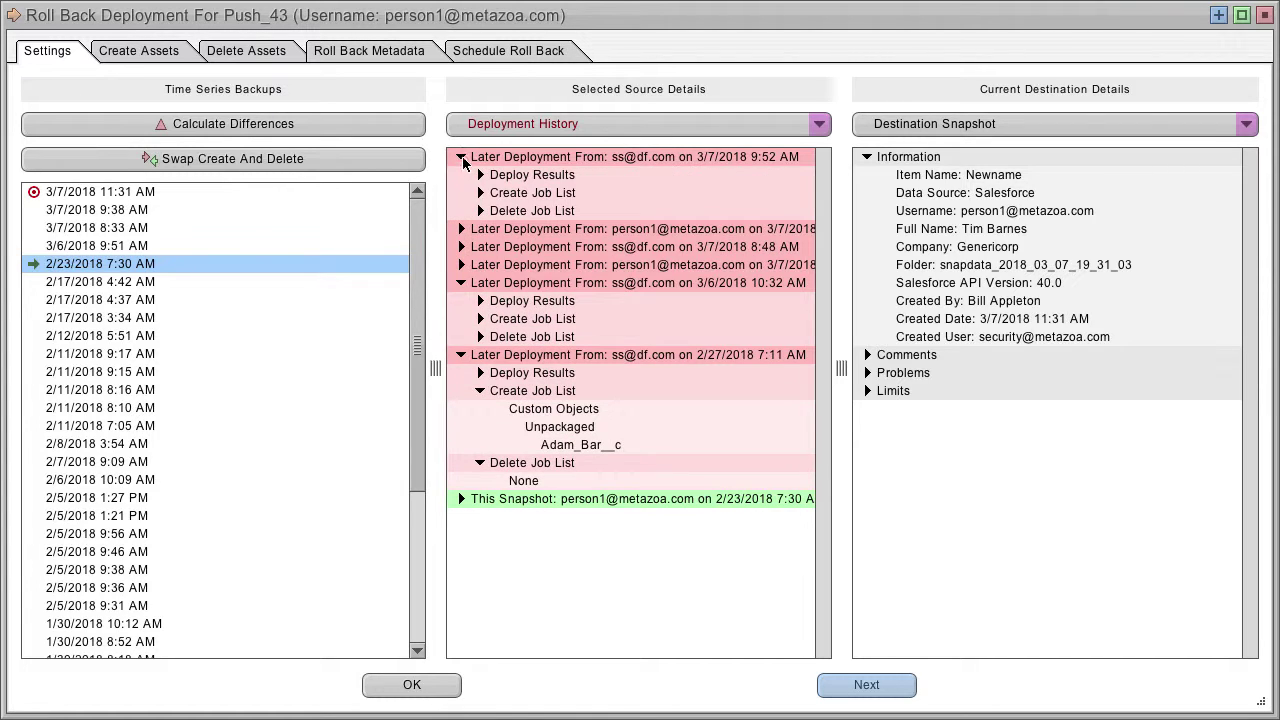
pyautogui.click(480, 211)
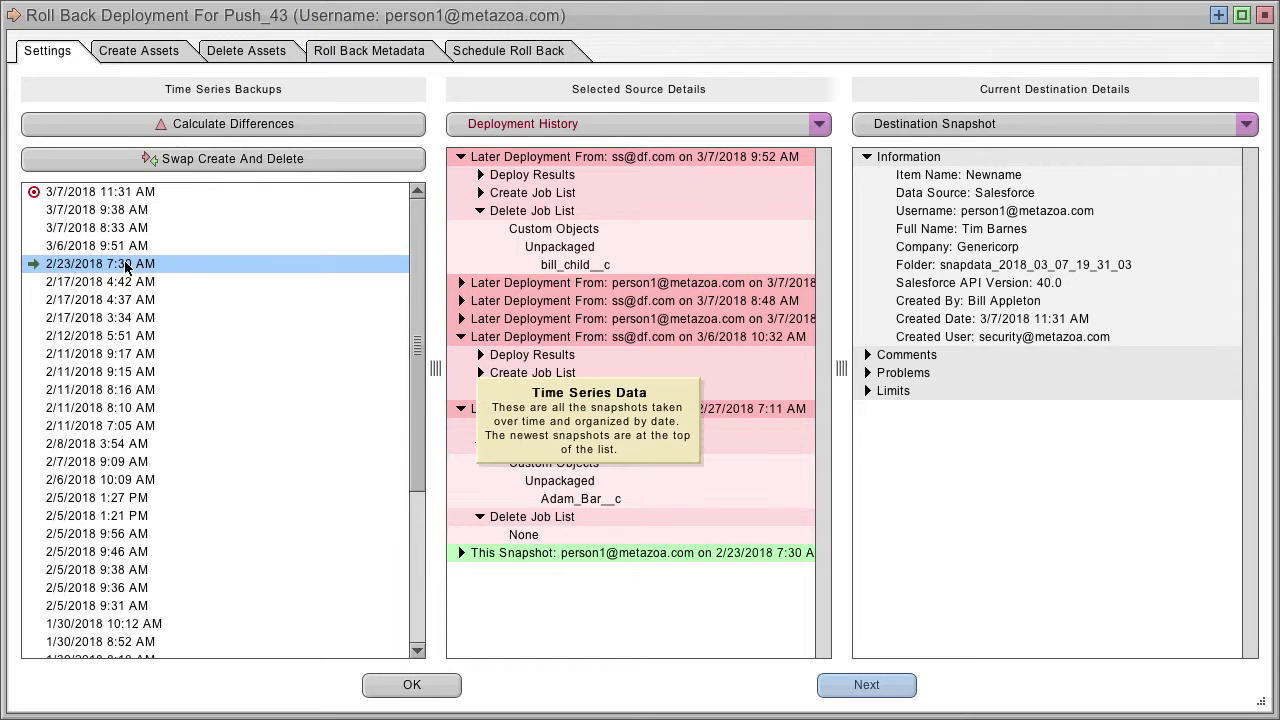
# Step: Choose the 3/7/2018 9:38 AM backup as source and expand the later deployment's create and delete job lists
pyautogui.click(90, 210)
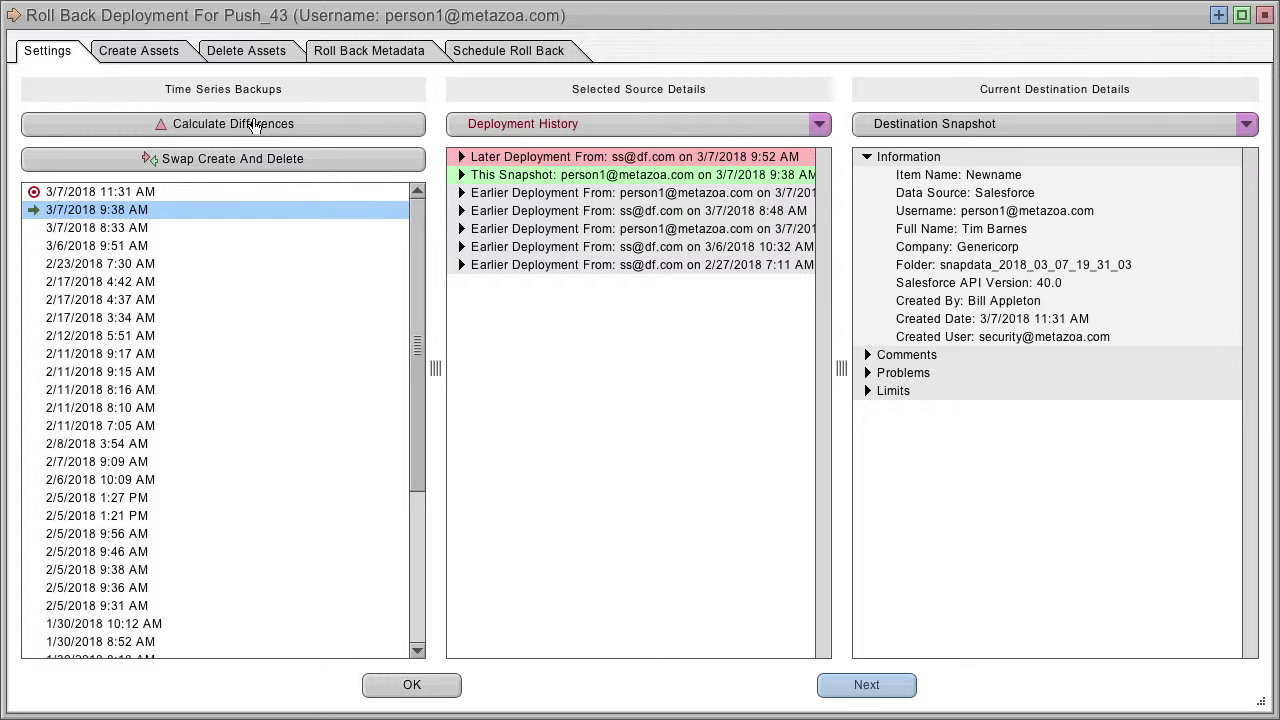
pyautogui.click(462, 175)
pyautogui.click(462, 175)
pyautogui.click(461, 157)
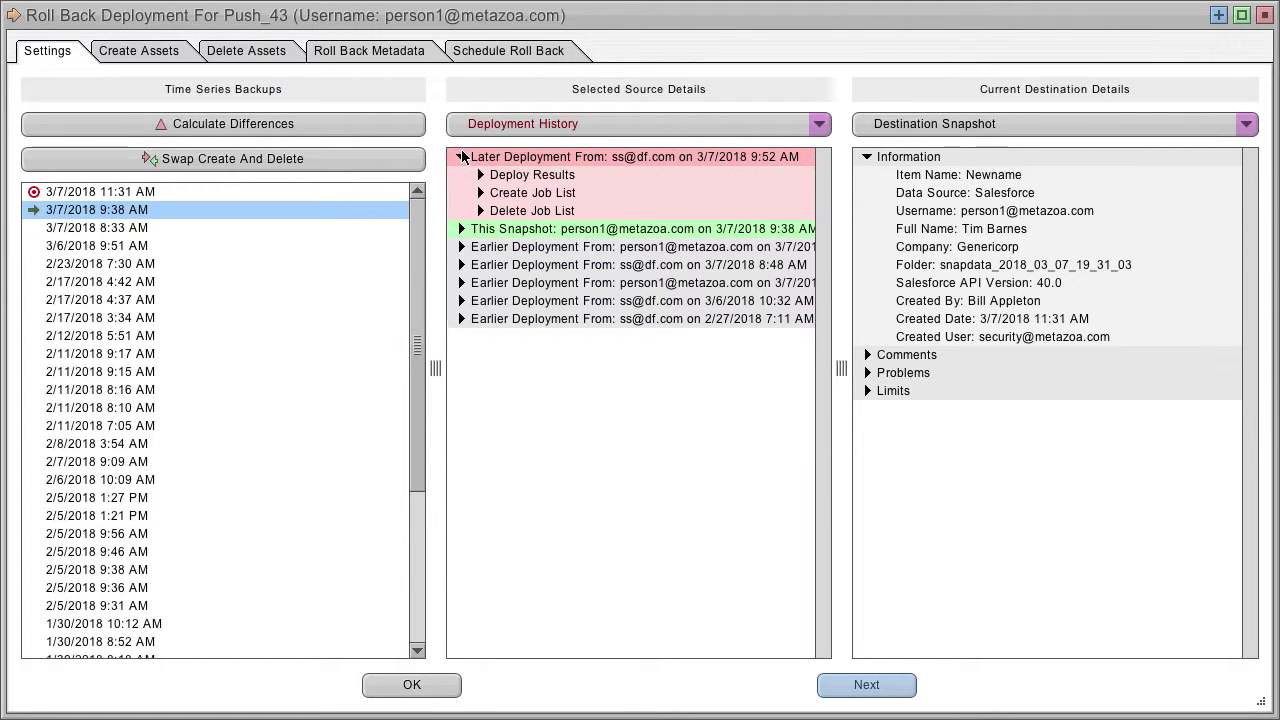
pyautogui.click(480, 211)
pyautogui.click(480, 193)
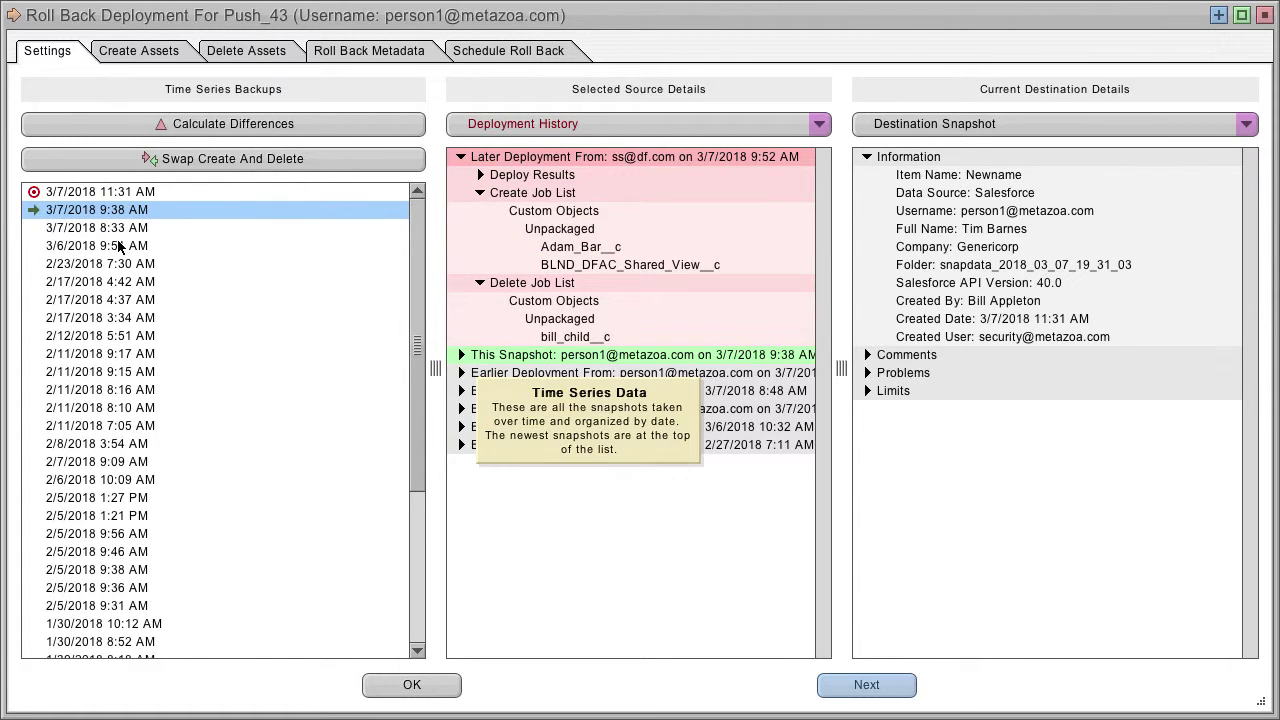
# Step: Calculate the differences between the source and destination snapshots and review the generated create and delete job lists
pyautogui.click(190, 125)
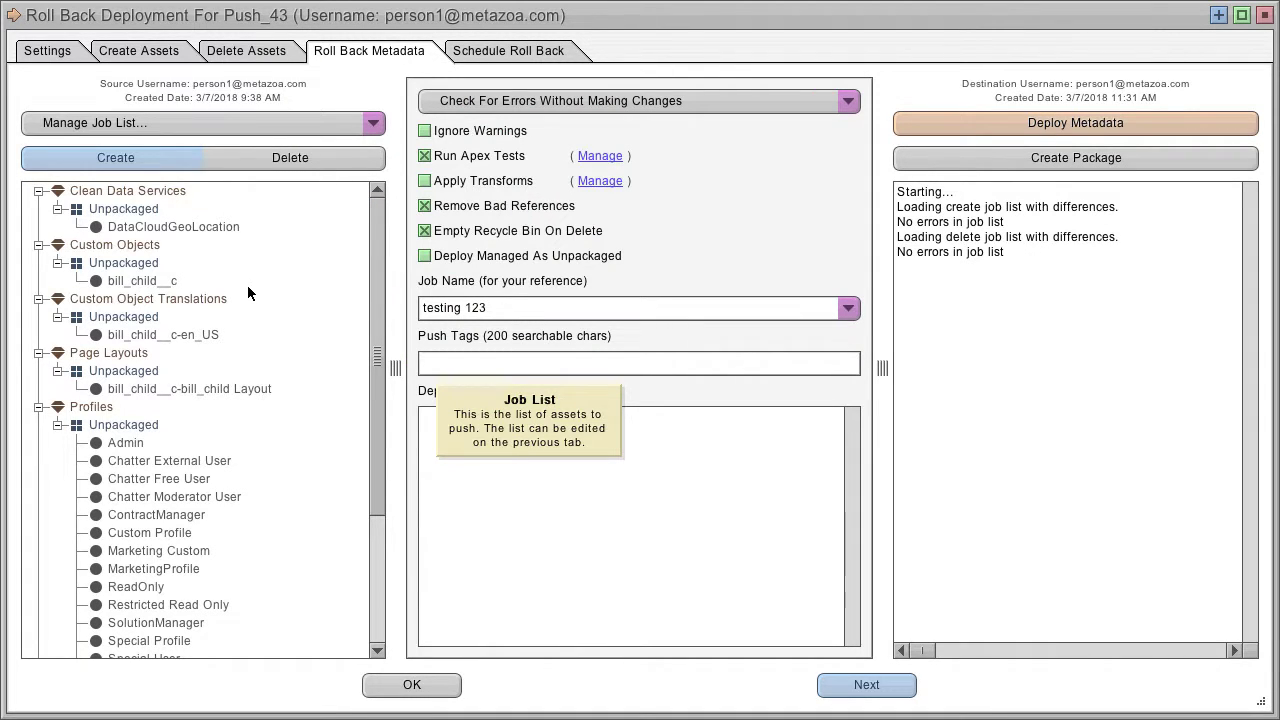
pyautogui.click(178, 162)
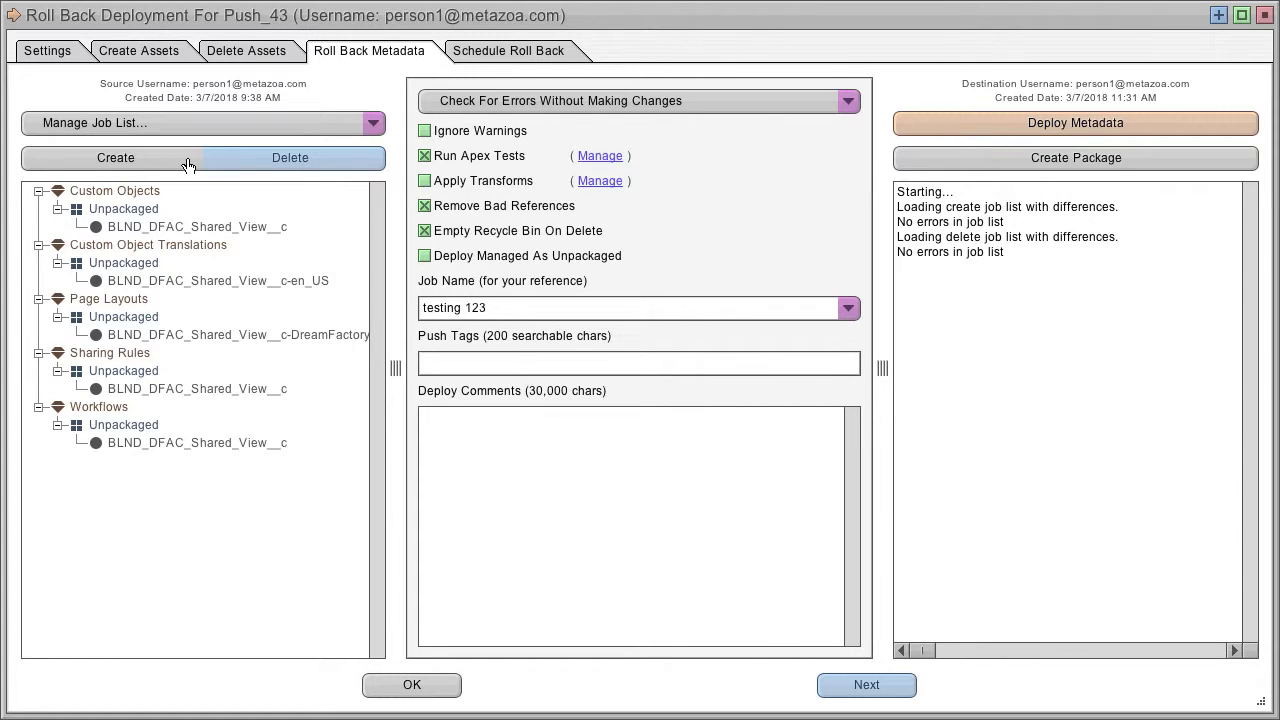
pyautogui.click(181, 162)
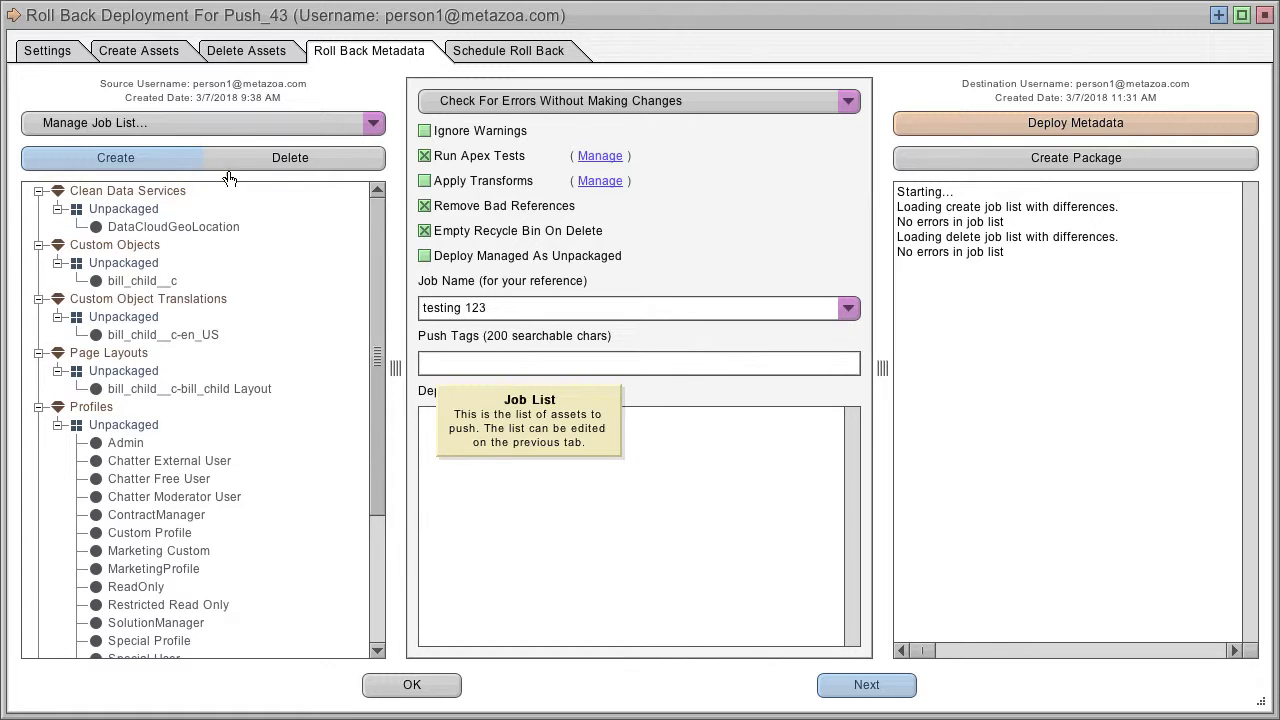
# Step: Build the roll back job lists by swapping the previous deployment's create and delete lists, and review both
pyautogui.click(57, 50)
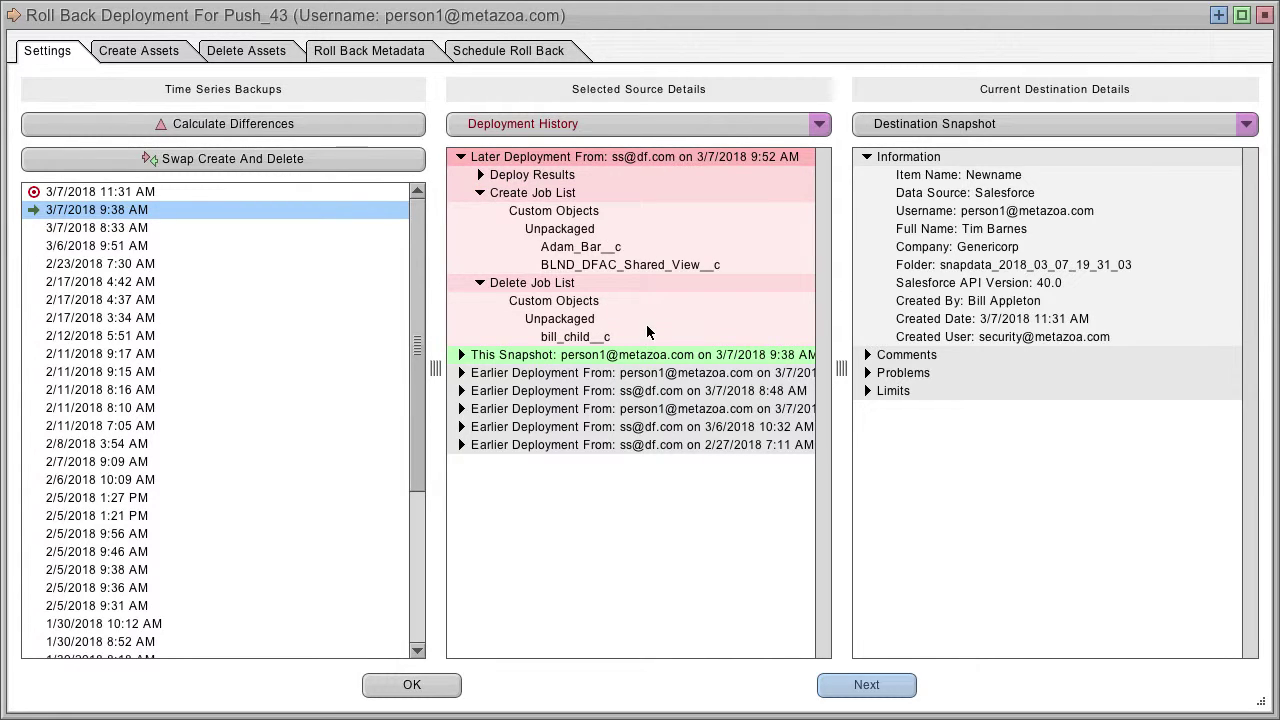
pyautogui.click(224, 164)
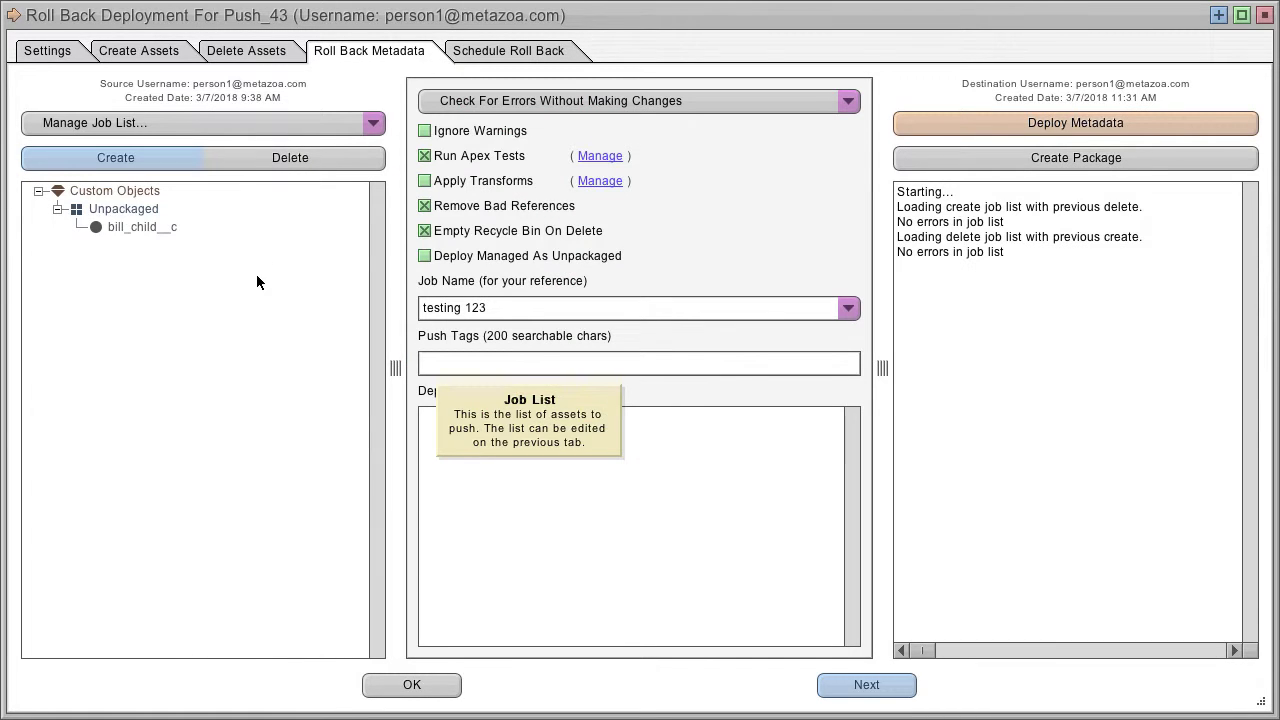
pyautogui.click(275, 160)
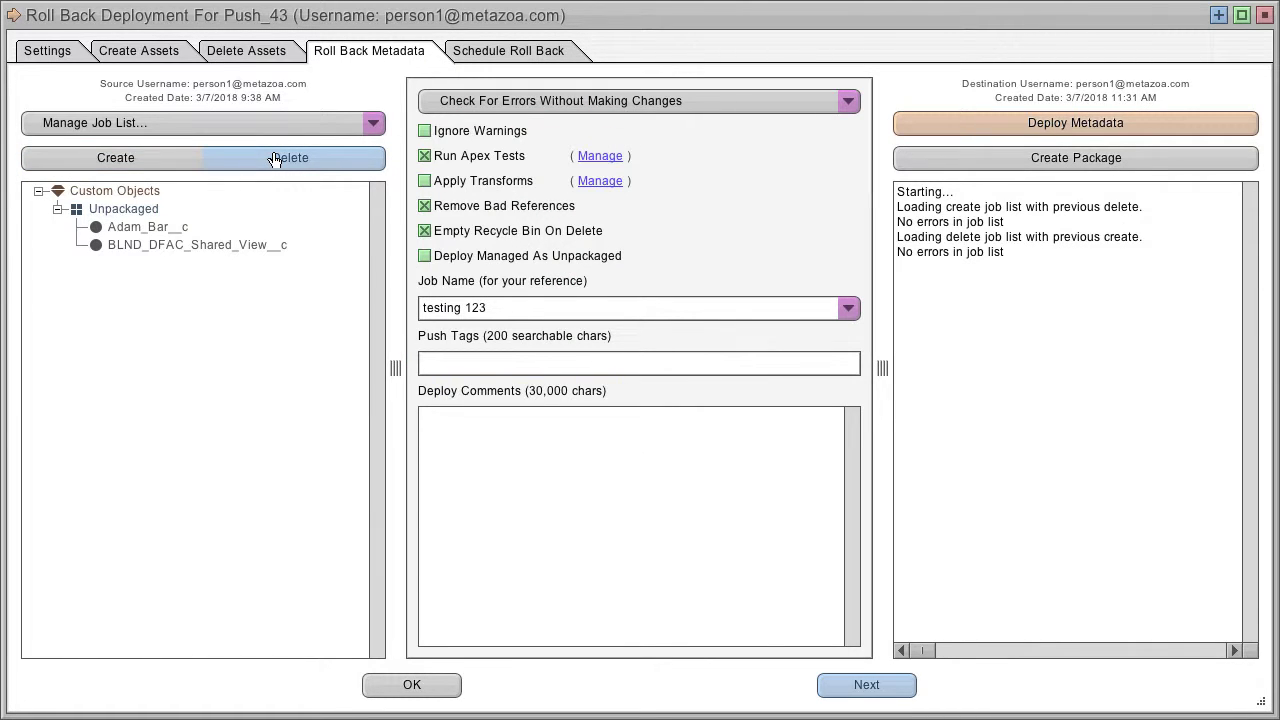
pyautogui.click(157, 160)
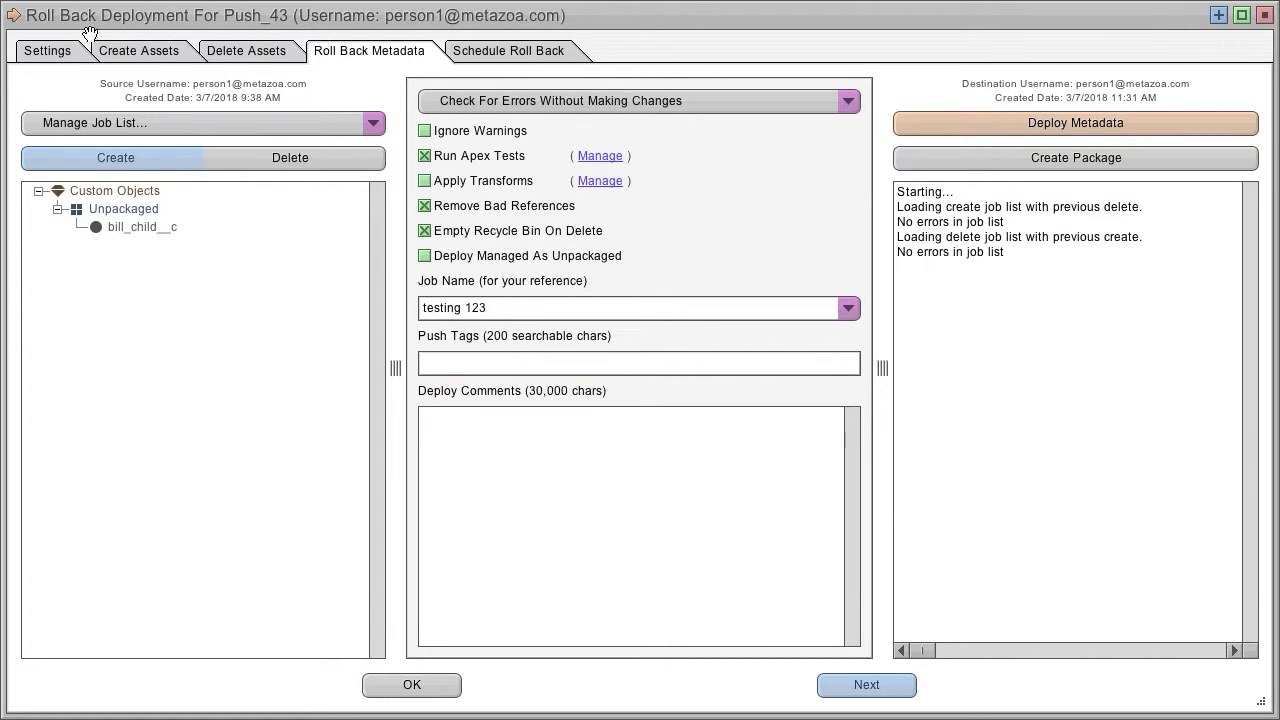
# Step: Review the roll back's selected create assets and delete assets, and return to the backup settings
pyautogui.click(60, 52)
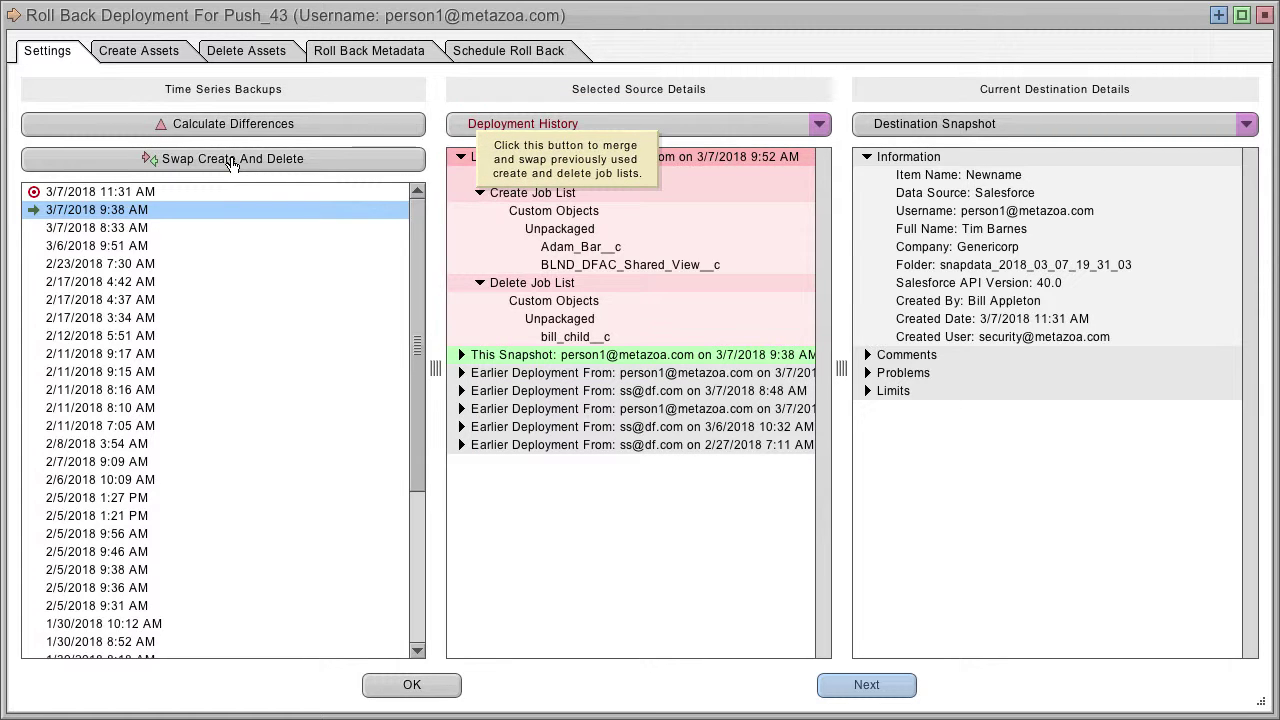
pyautogui.click(167, 55)
pyautogui.click(245, 52)
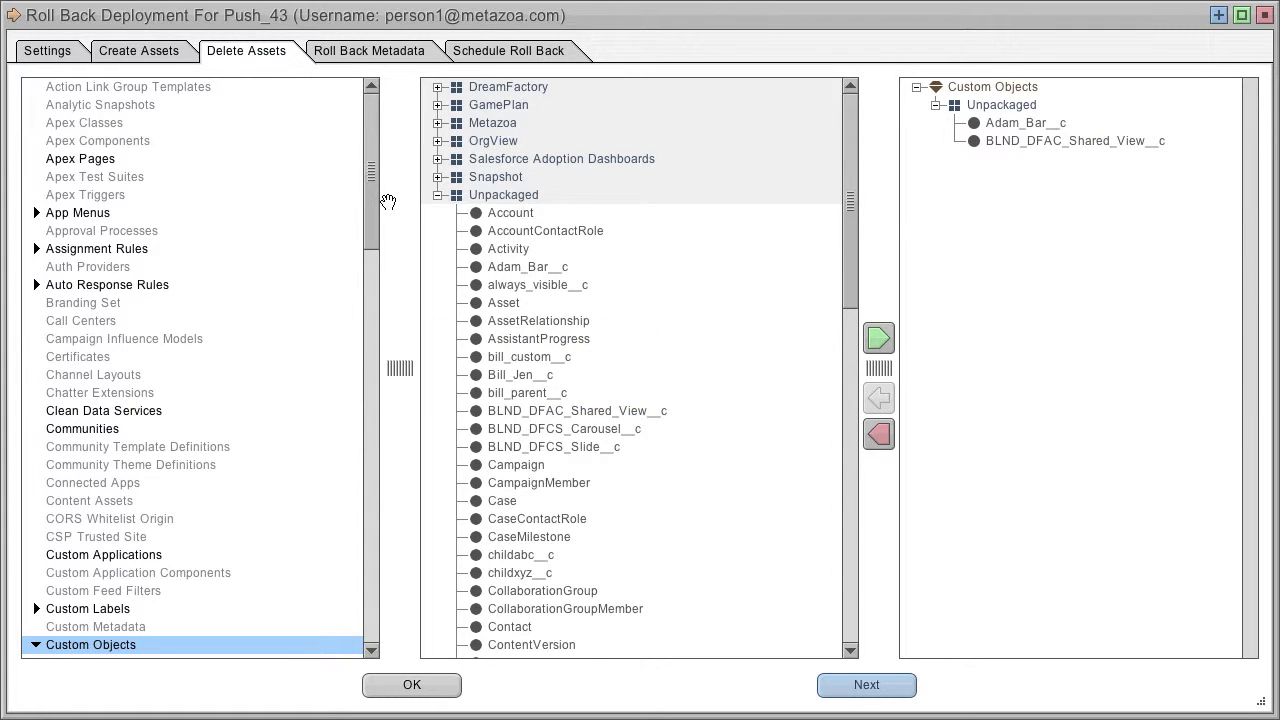
pyautogui.click(140, 52)
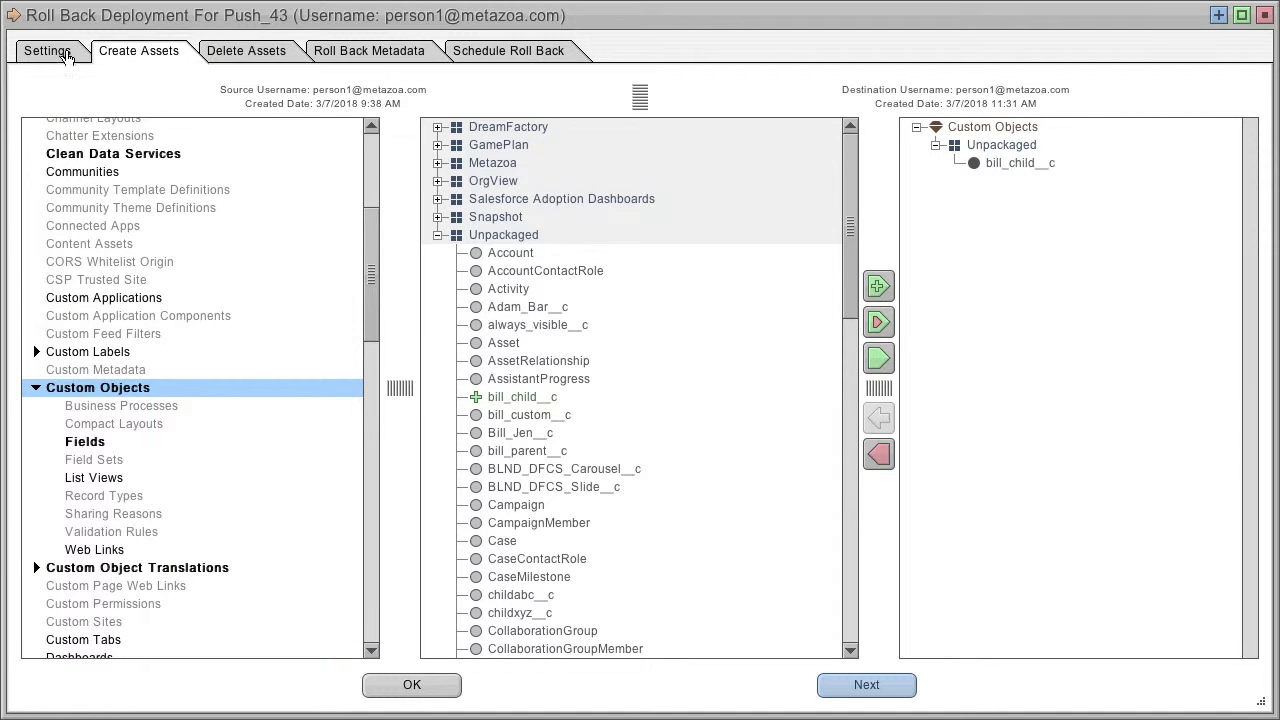
pyautogui.click(68, 55)
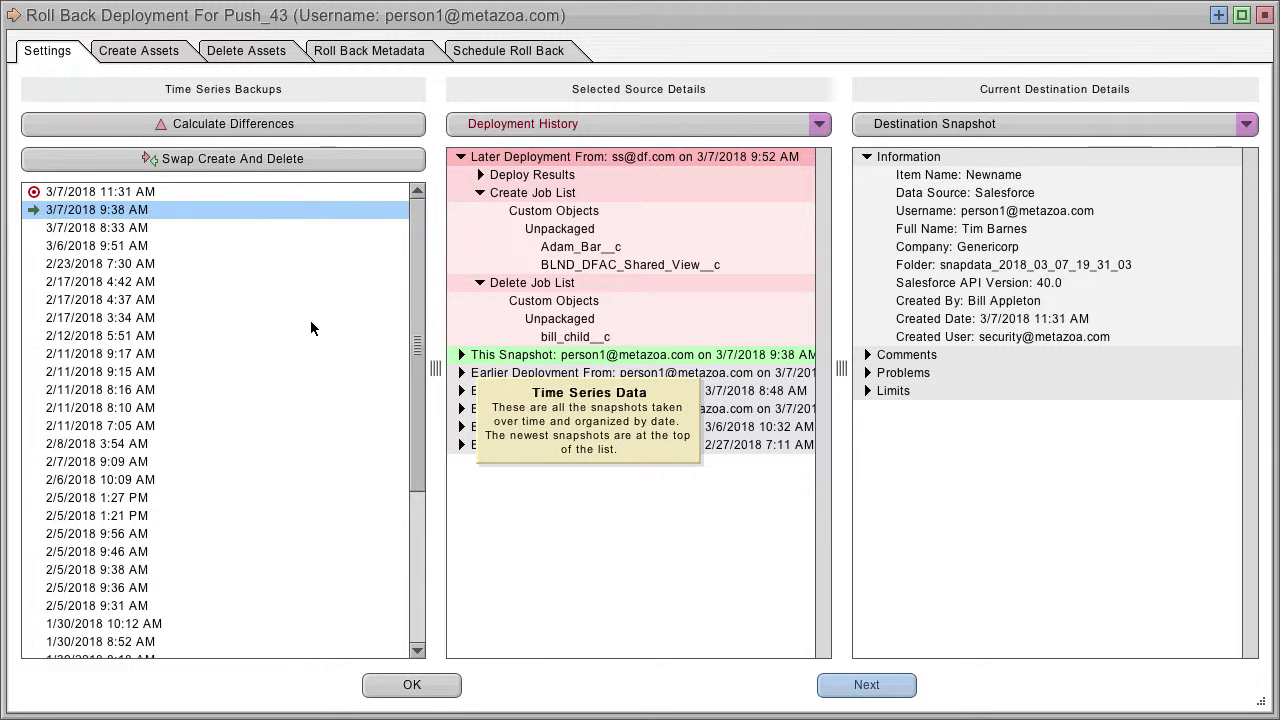